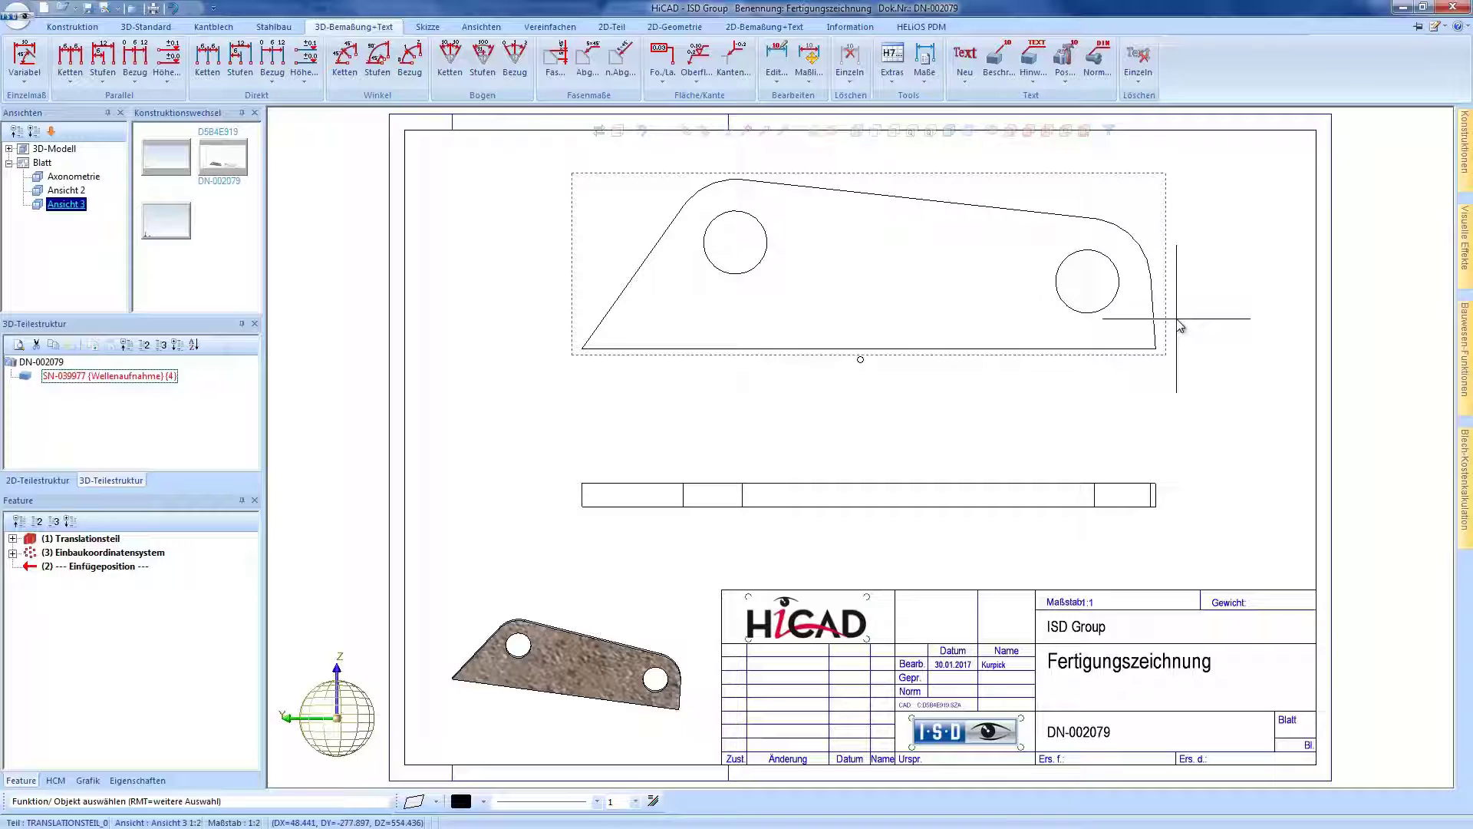
Open the Variabel single-dimension type list under Einzelmaß on the 2D-Bemaßung+Text tab.
{"action": "left_click", "coordinate": [1176, 326]}
{"action": "key", "text": "Escape"}
{"action": "left_click", "coordinate": [763, 26]}
{"action": "left_click", "coordinate": [35, 78]}
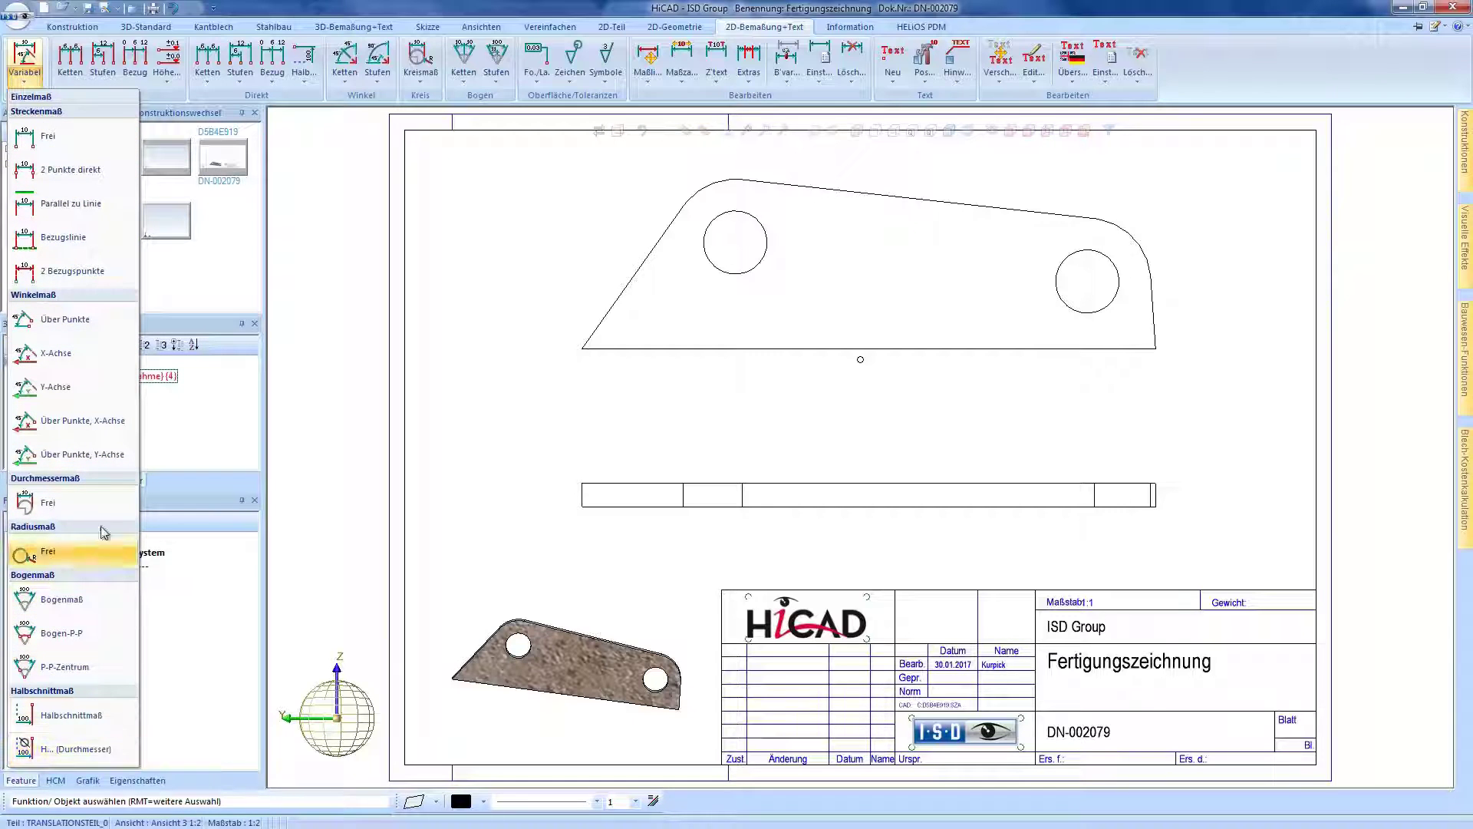
Start variable 3D dimensioning and place the 361 bottom length and 54.7° slant angle.
{"action": "left_click", "coordinate": [319, 27]}
{"action": "left_click", "coordinate": [25, 55]}
{"action": "left_click", "coordinate": [684, 347]}
{"action": "left_click", "coordinate": [681, 396]}
{"action": "left_click", "coordinate": [632, 310]}
{"action": "left_click", "coordinate": [192, 288]}
{"action": "left_click", "coordinate": [655, 314]}
Add the 67 and 107 height dimensions on the left of the plate.
{"action": "left_click", "coordinate": [726, 264]}
{"action": "left_click", "coordinate": [774, 347]}
{"action": "left_click", "coordinate": [552, 302]}
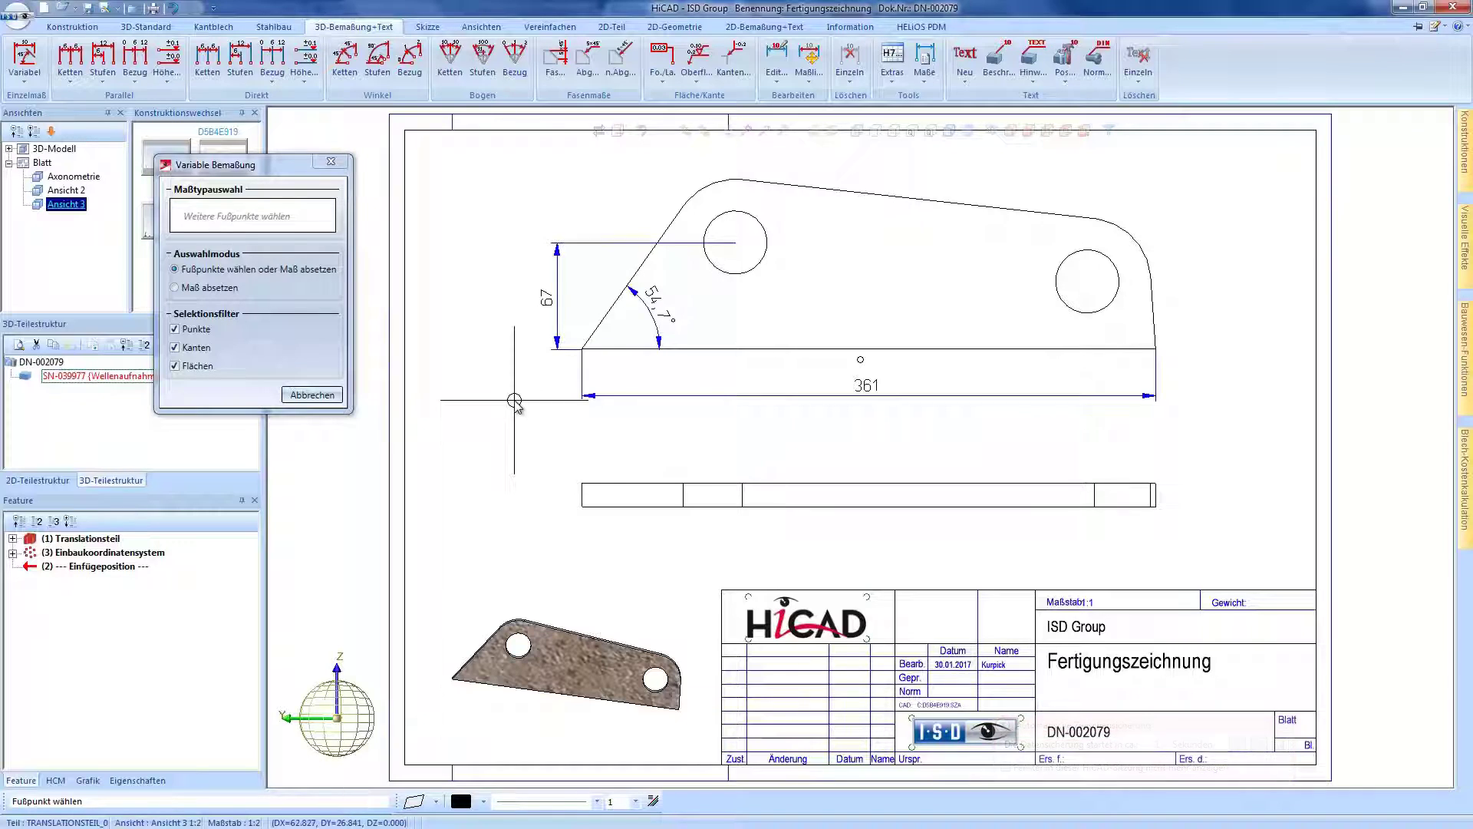
{"action": "left_click", "coordinate": [630, 347]}
{"action": "left_click", "coordinate": [728, 180]}
{"action": "left_click", "coordinate": [526, 247]}
{"action": "scroll", "coordinate": [423, 396], "scroll_direction": "down", "scroll_amount": 1}
Dimension the slanted top edge along its true slant length.
{"action": "left_click", "coordinate": [806, 239]}
{"action": "left_click", "coordinate": [231, 221]}
{"action": "left_click", "coordinate": [820, 216]}
Place an axis-parallel Ø40 diameter dimension on the left hole.
{"action": "left_click", "coordinate": [699, 300]}
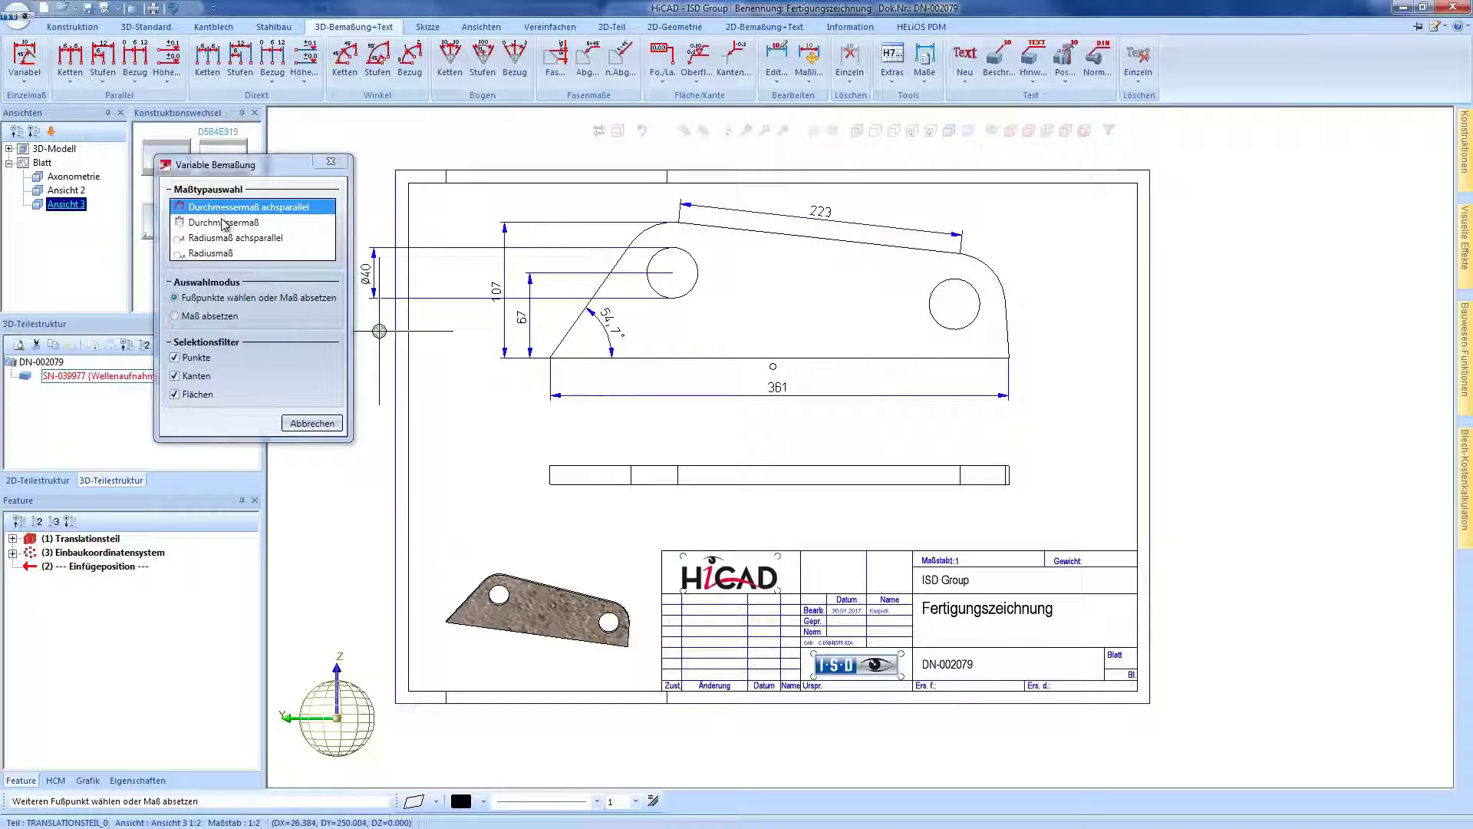
{"action": "left_click", "coordinate": [222, 222]}
{"action": "left_click", "coordinate": [208, 316]}
{"action": "left_click", "coordinate": [247, 208]}
{"action": "left_click", "coordinate": [671, 322]}
{"action": "scroll", "coordinate": [955, 305], "scroll_direction": "up", "scroll_amount": 3}
Add a Bogenmaß arc-length dimension to the rounded top-right corner.
{"action": "left_click", "coordinate": [986, 268]}
{"action": "left_click", "coordinate": [986, 268]}
{"action": "left_click", "coordinate": [230, 221]}
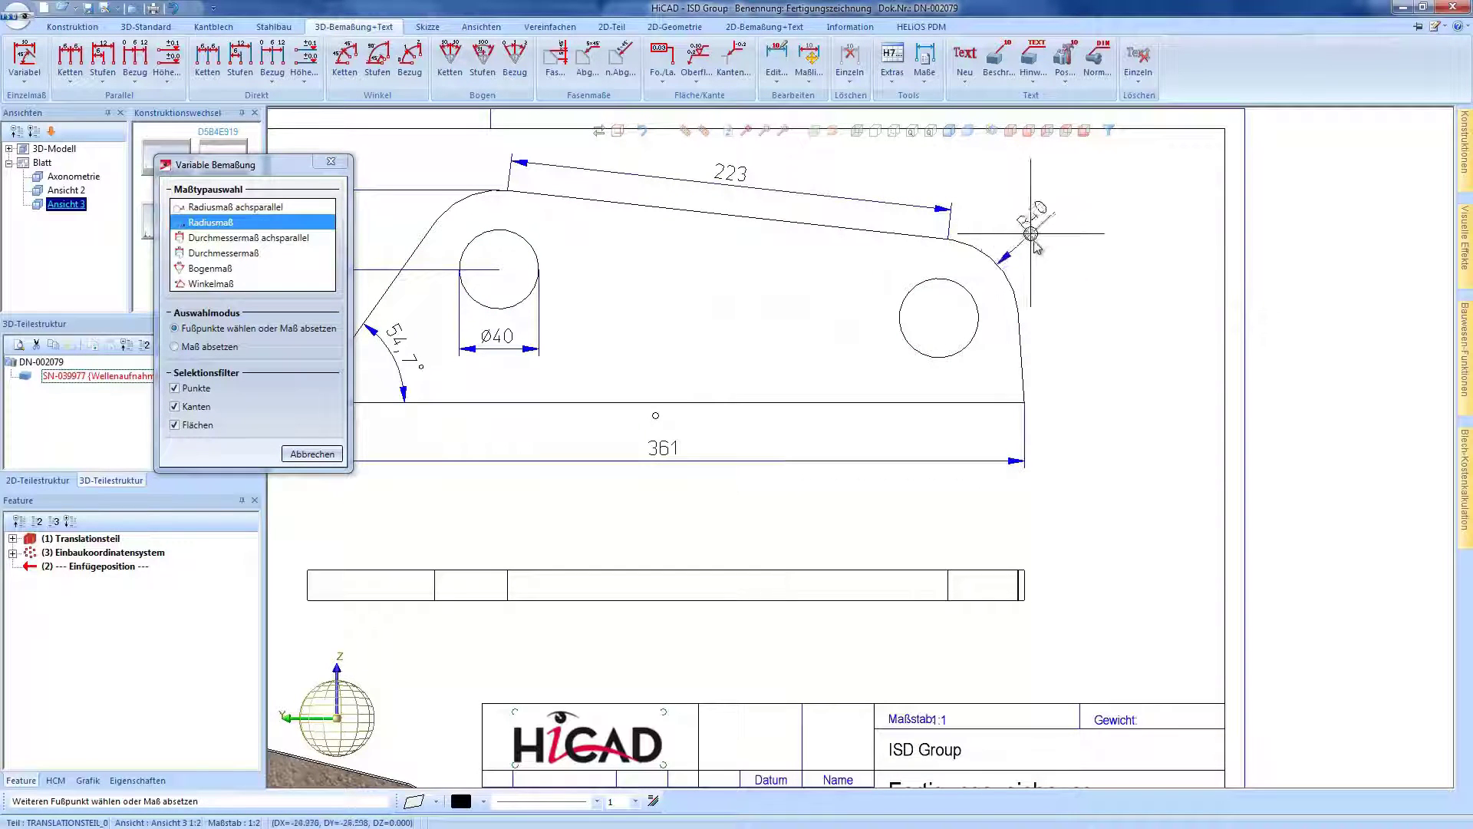
{"action": "left_click", "coordinate": [210, 268]}
{"action": "left_click", "coordinate": [990, 247]}
{"action": "left_click", "coordinate": [1010, 240]}
Place the 15 thickness dimension left of the lower view, then close Variable Bemaßung.
{"action": "left_click", "coordinate": [521, 525]}
{"action": "left_click", "coordinate": [522, 508]}
{"action": "left_click", "coordinate": [173, 289]}
{"action": "left_click", "coordinate": [418, 383]}
{"action": "left_click", "coordinate": [326, 397]}
Set up Kantenzustand with a '-' 0.3 deviation on the surrounding edge, leaving the font unchanged.
{"action": "key", "text": "Escape"}
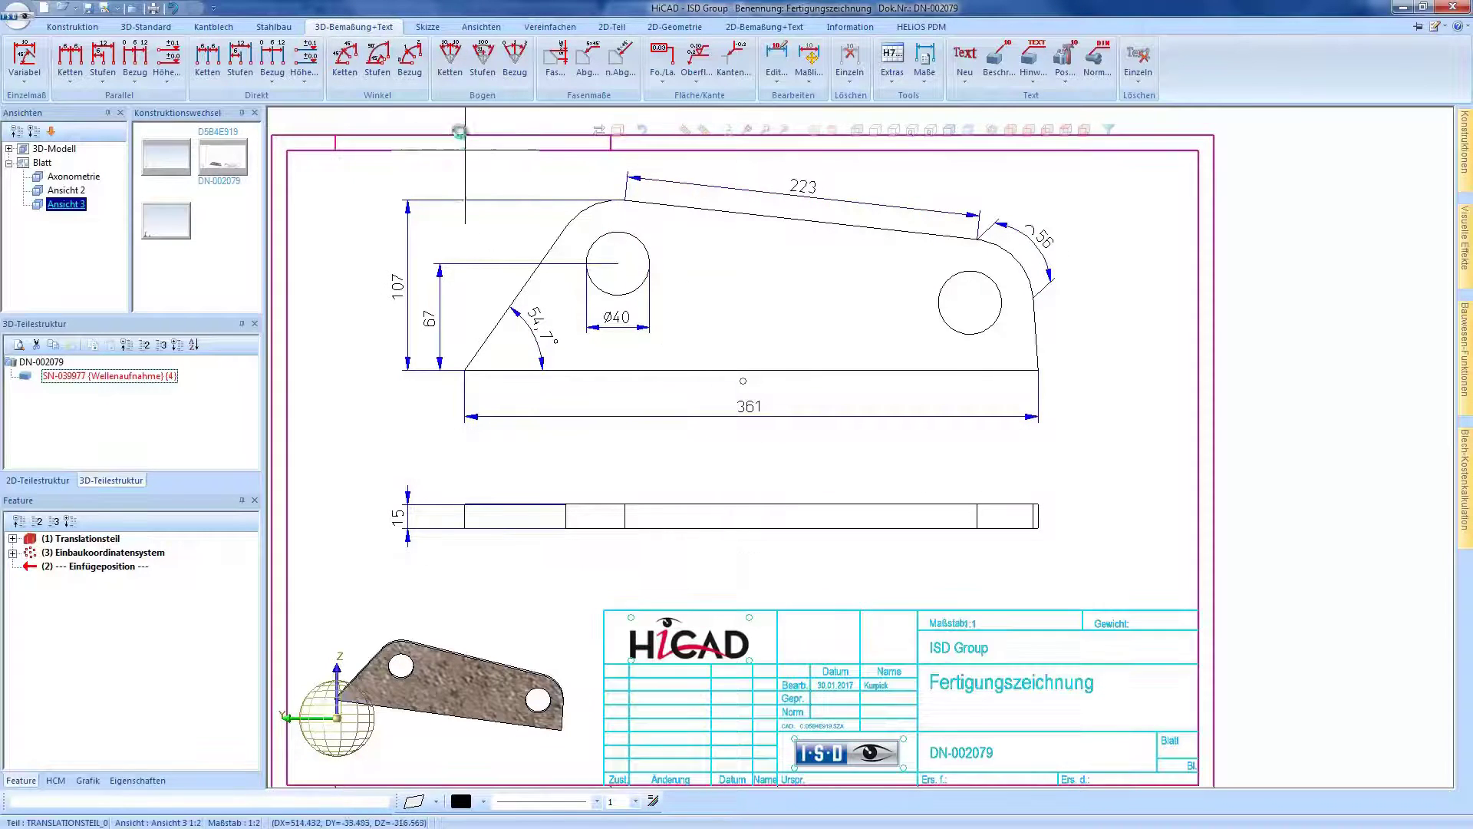
{"action": "left_click", "coordinate": [734, 60]}
{"action": "mouse_move", "coordinate": [467, 131]}
{"action": "left_mouse_down"}
{"action": "mouse_move", "coordinate": [791, 199]}
{"action": "mouse_move", "coordinate": [818, 184]}
{"action": "left_mouse_up"}
{"action": "left_click", "coordinate": [662, 269]}
{"action": "left_click", "coordinate": [666, 277]}
{"action": "left_click", "coordinate": [642, 371]}
{"action": "left_click", "coordinate": [722, 418]}
{"action": "left_click", "coordinate": [207, 350]}
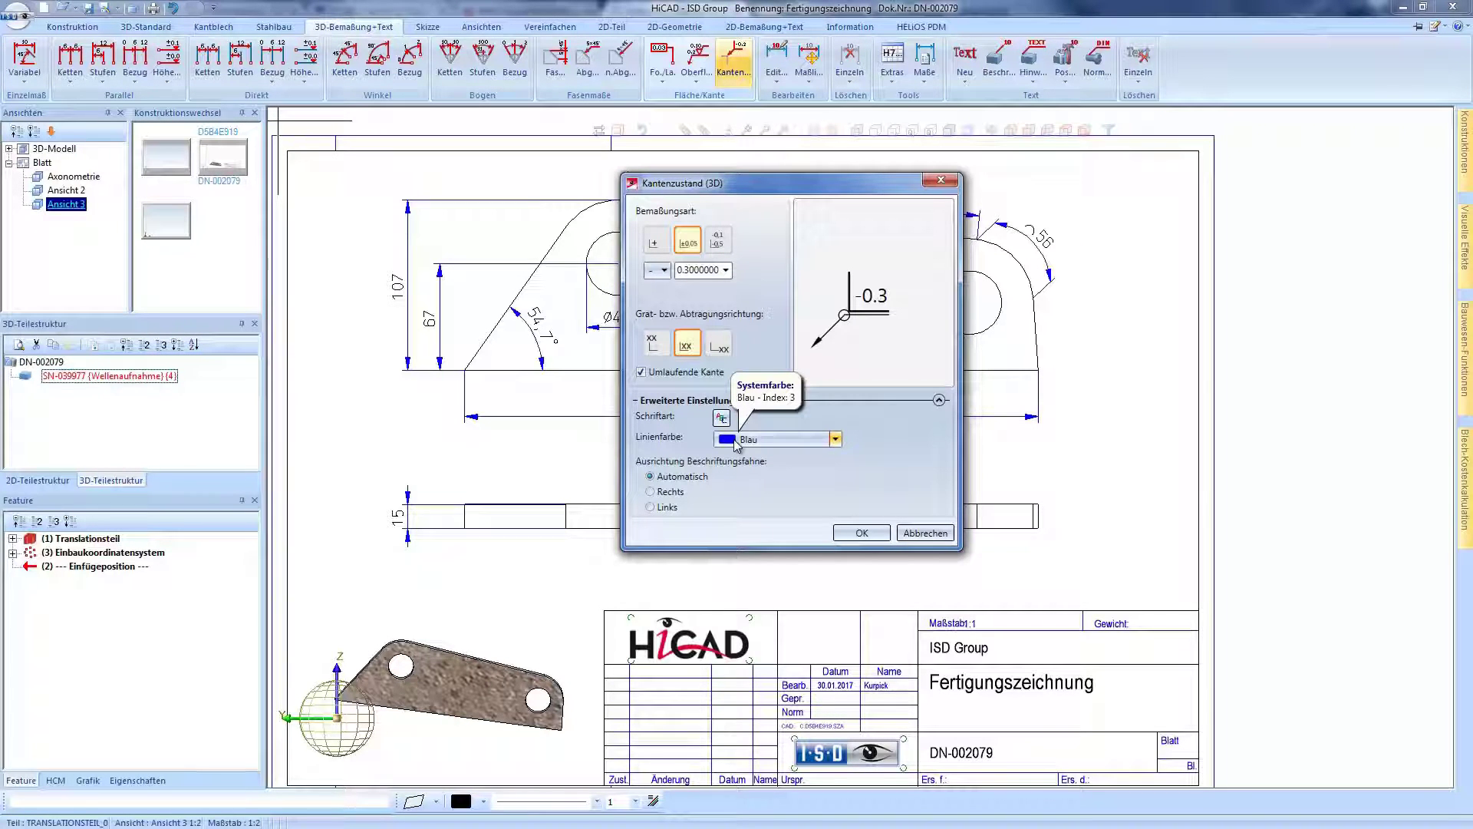